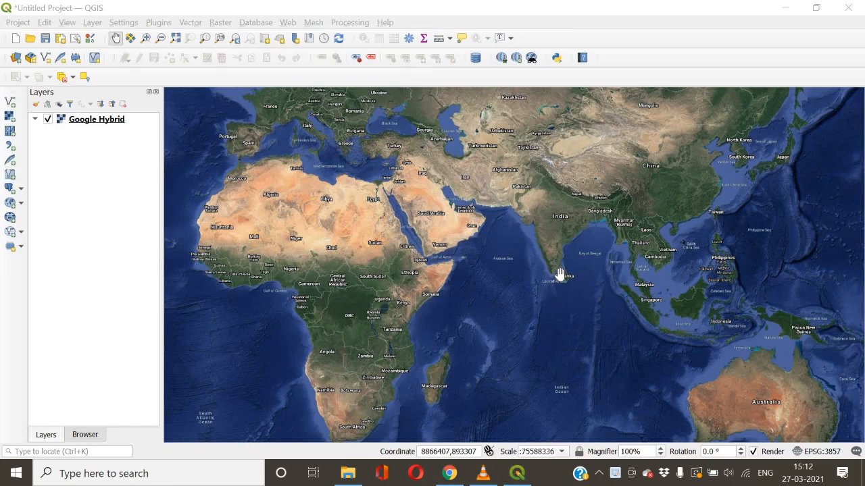
pyautogui.scroll(6, 567, 243)
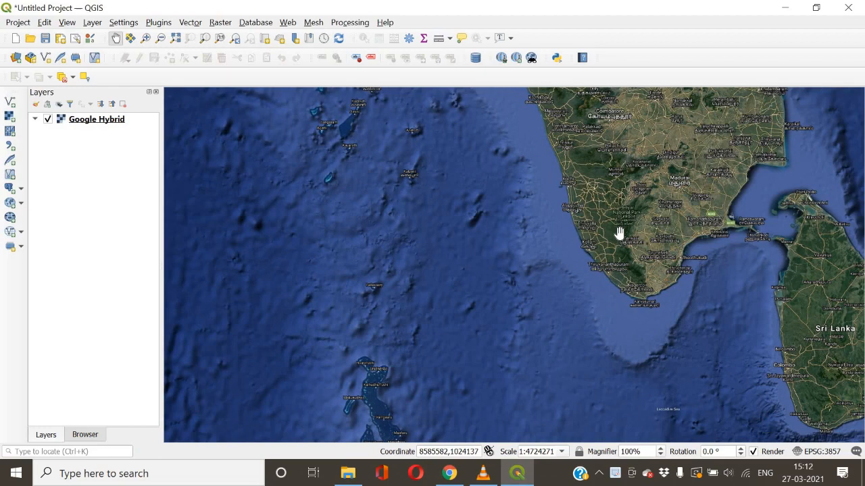
pyautogui.scroll(-4, 573, 235)
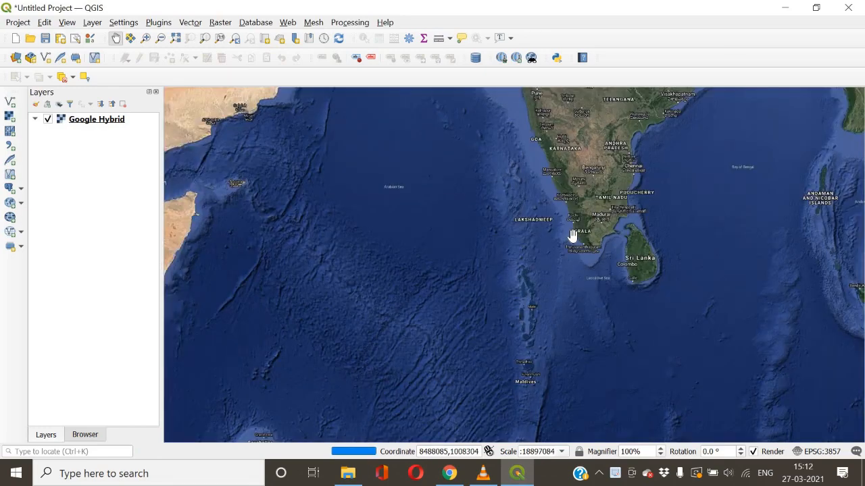
pyautogui.scroll(-1, 573, 235)
pyautogui.scroll(-1, 573, 235)
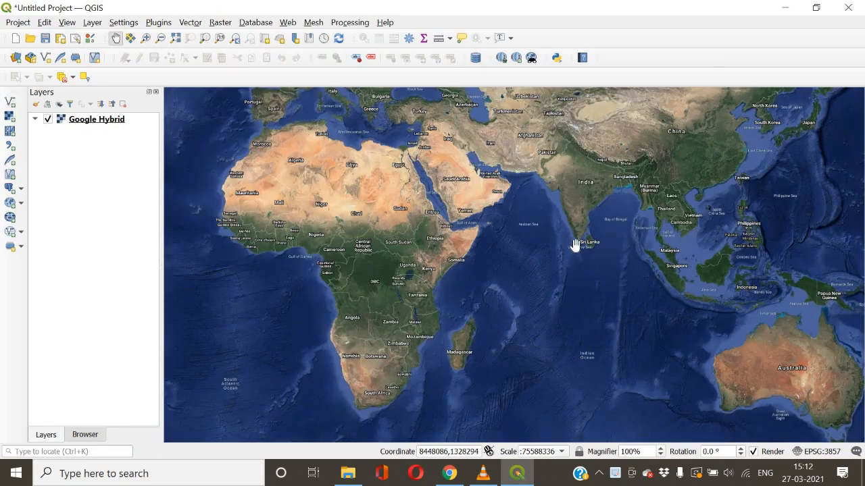
# - Check in the Plugin Manager that QuickMapServices is installed, then close it
pyautogui.moveTo(573, 235); pyautogui.dragTo(527, 223)
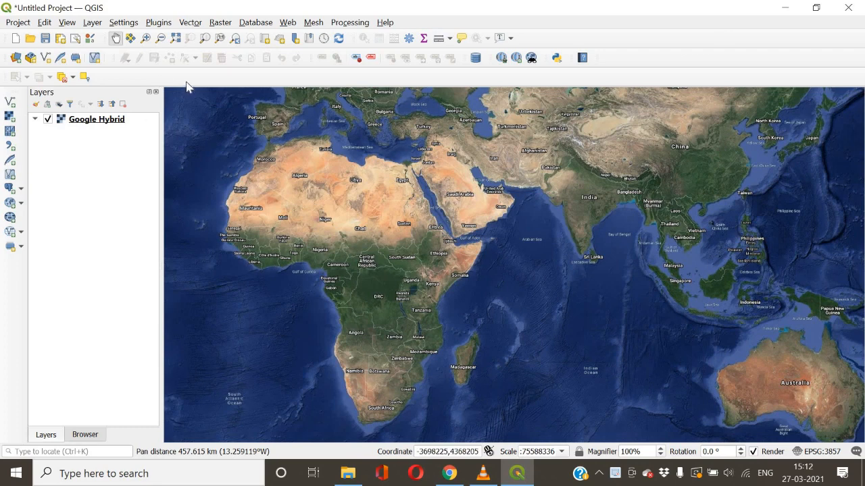
pyautogui.click(159, 22)
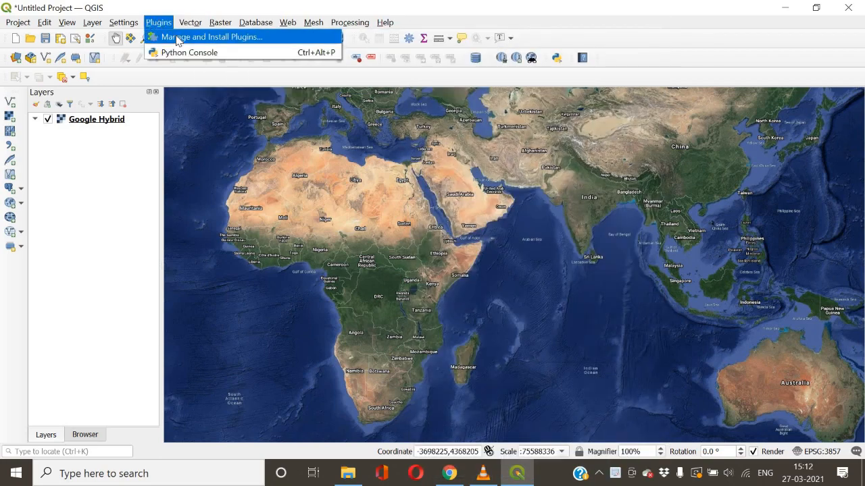
pyautogui.click(178, 39)
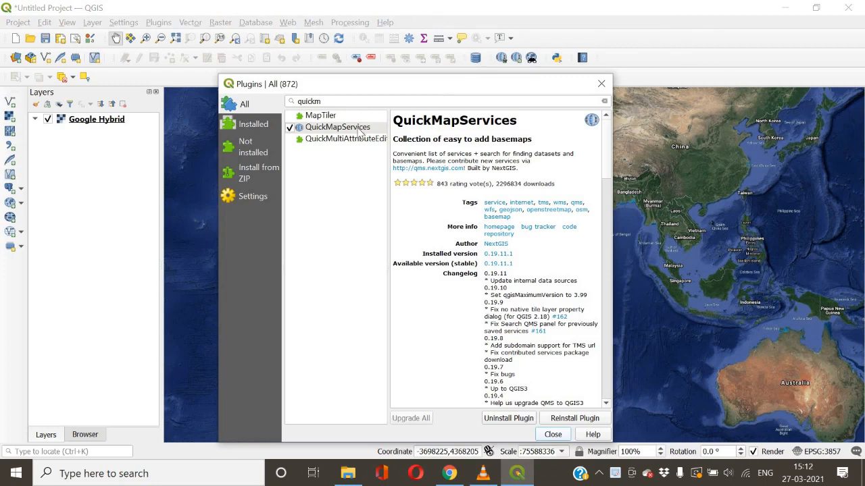
pyautogui.doubleClick(301, 101)
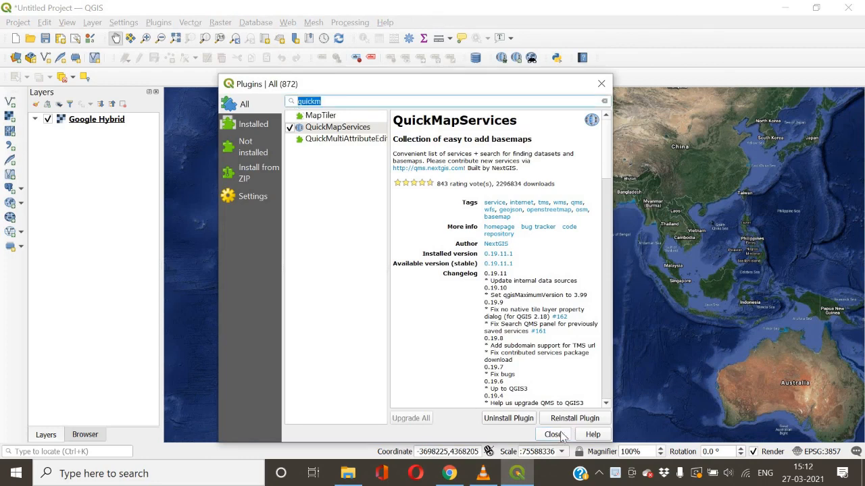
pyautogui.click(601, 83)
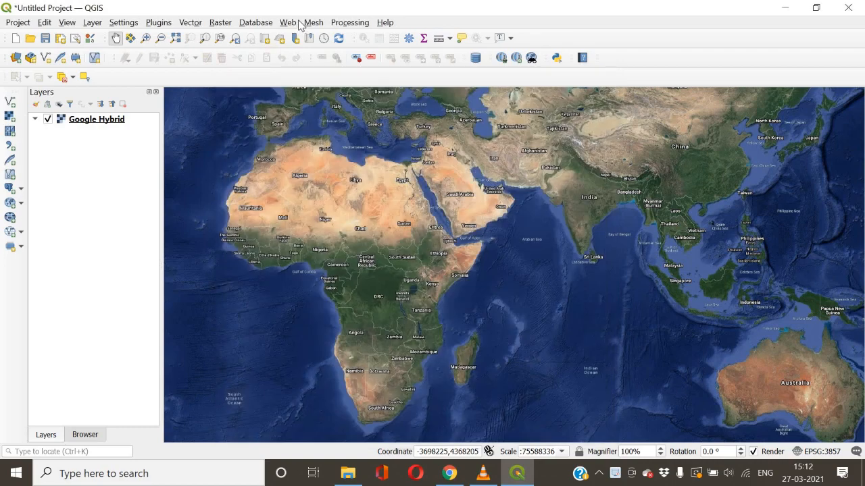
# - Expand the Web menu's QuickMapServices list of basemap providers
pyautogui.click(287, 23)
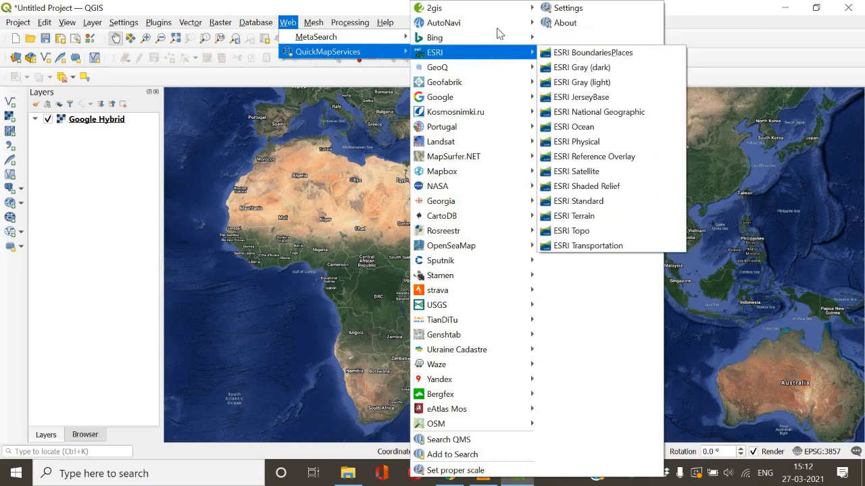
pyautogui.moveTo(443, 22)
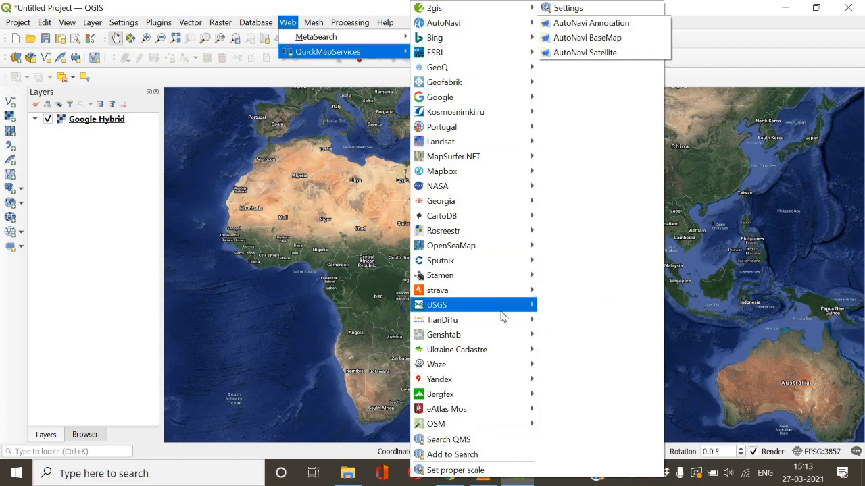
pyautogui.moveTo(328, 52)
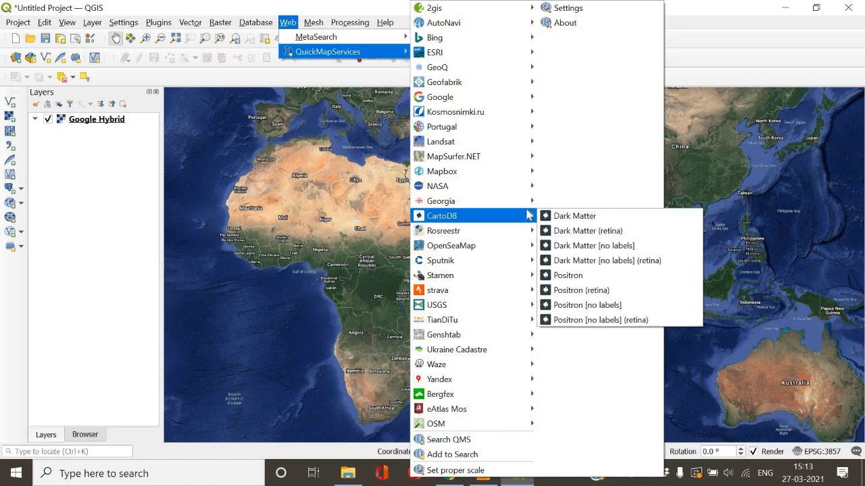
# - Get the contributed services pack from QuickMapServices Settings' More services tab and close the dialog
pyautogui.click(577, 9)
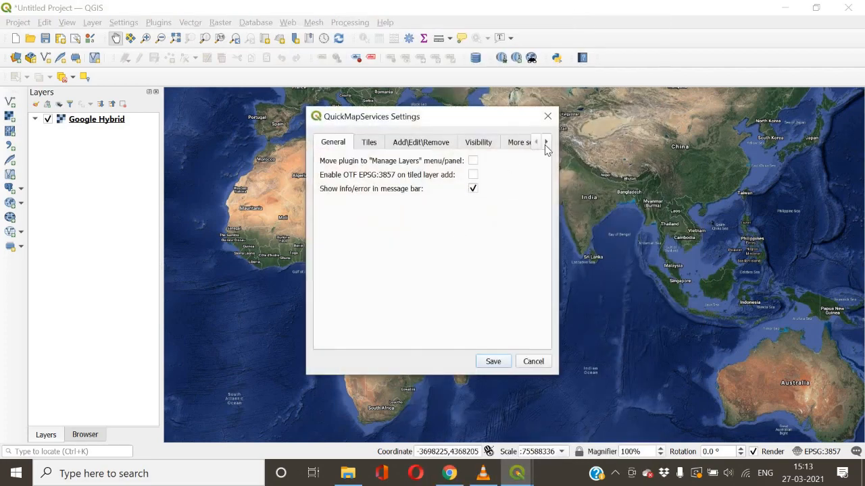
pyautogui.click(546, 143)
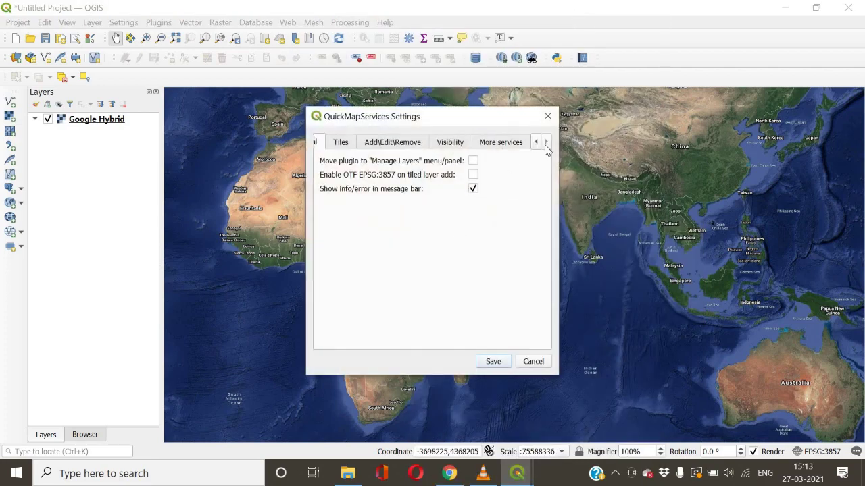
pyautogui.click(500, 143)
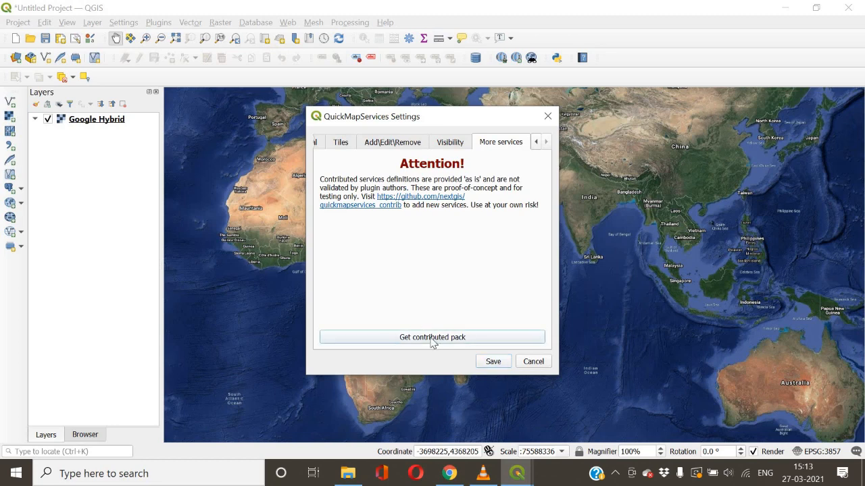
pyautogui.click(432, 337)
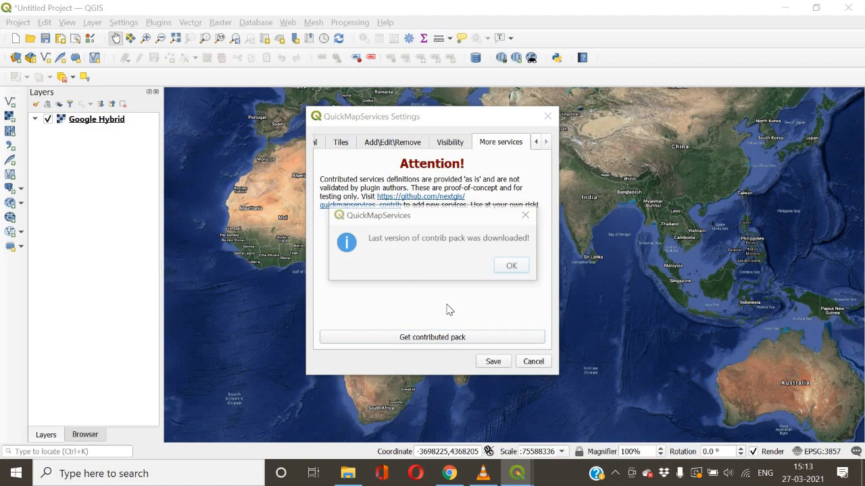
pyautogui.click(512, 266)
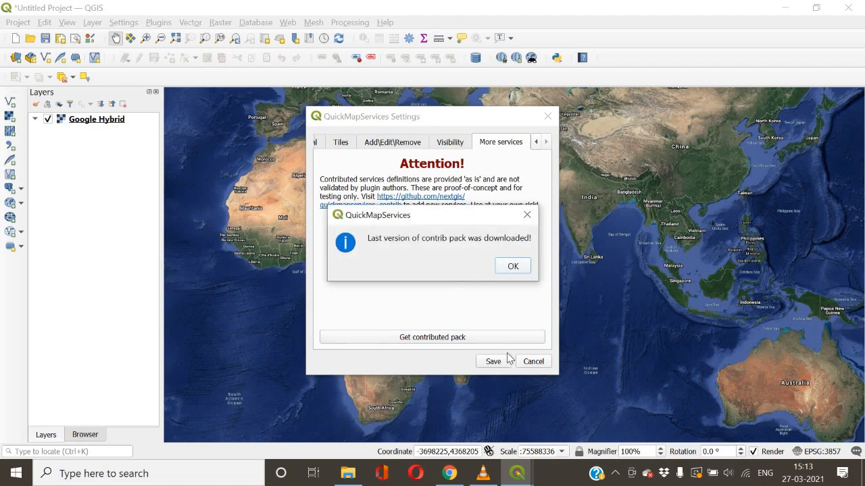
pyautogui.click(493, 361)
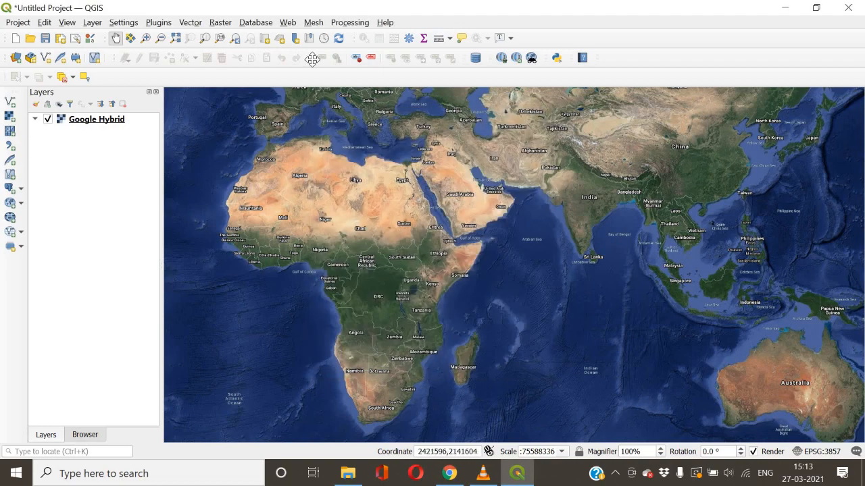
# - Add the Bing Satellite basemap from QuickMapServices and hide the Google Hybrid layer
pyautogui.click(288, 22)
pyautogui.moveTo(328, 52)
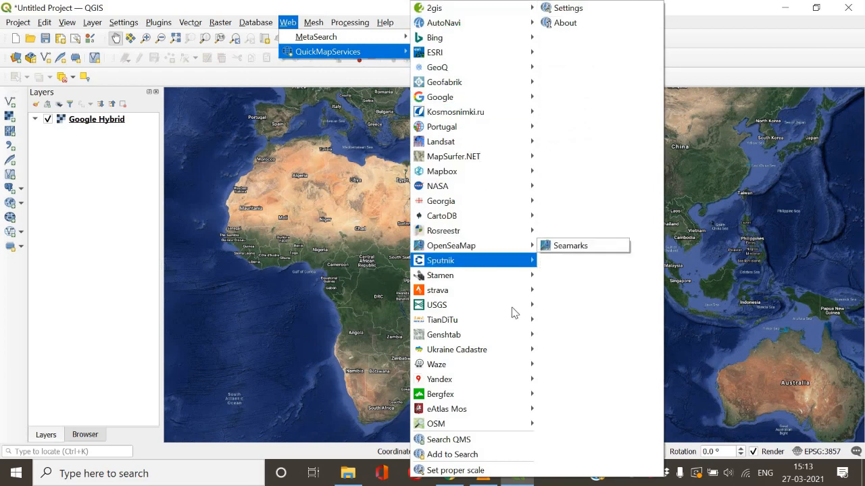
pyautogui.moveTo(434, 37)
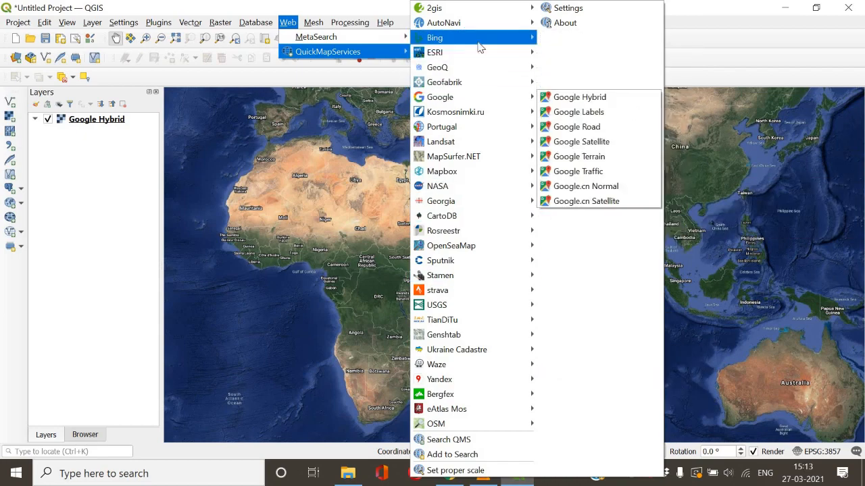
pyautogui.moveTo(472, 38)
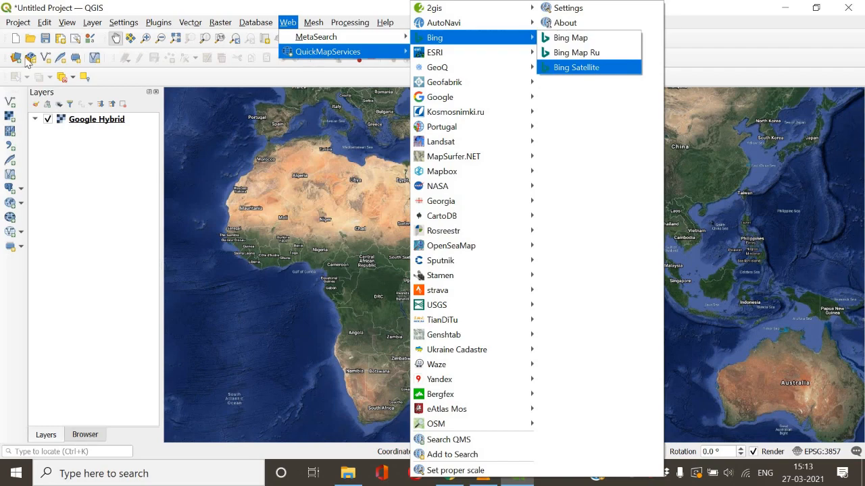
pyautogui.click(598, 71)
pyautogui.click(48, 119)
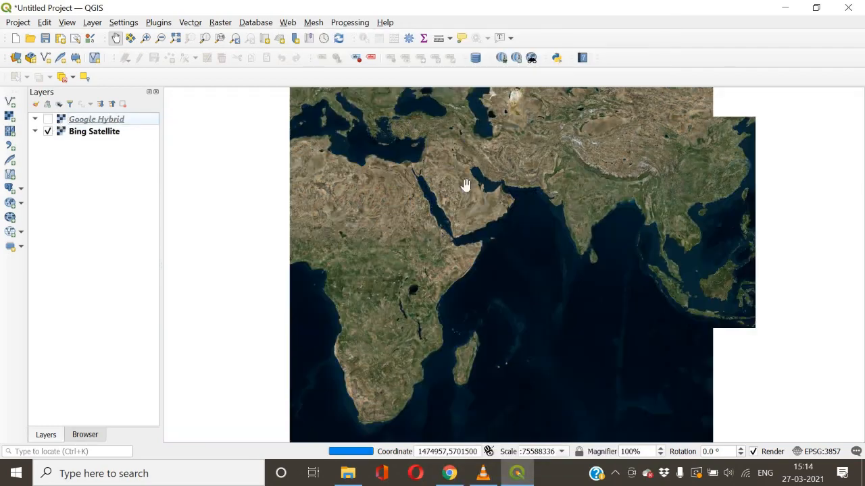
pyautogui.scroll(2, 557, 263)
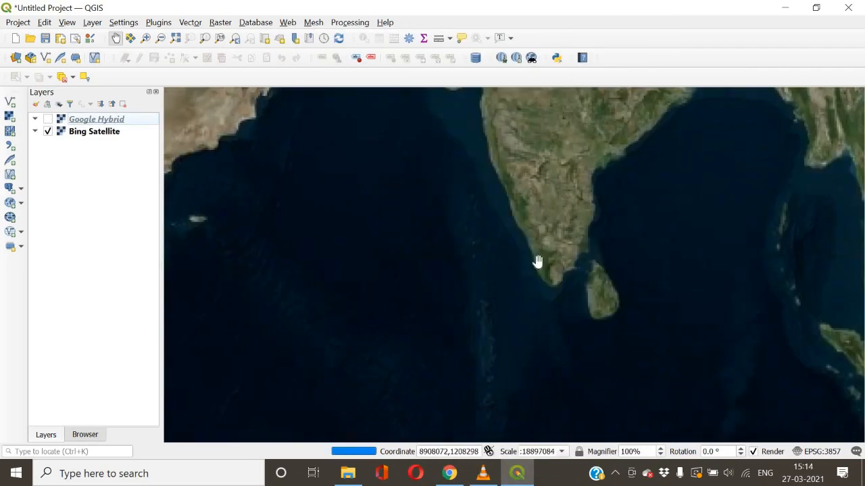
pyautogui.scroll(1, 520, 260)
pyautogui.scroll(1, 507, 253)
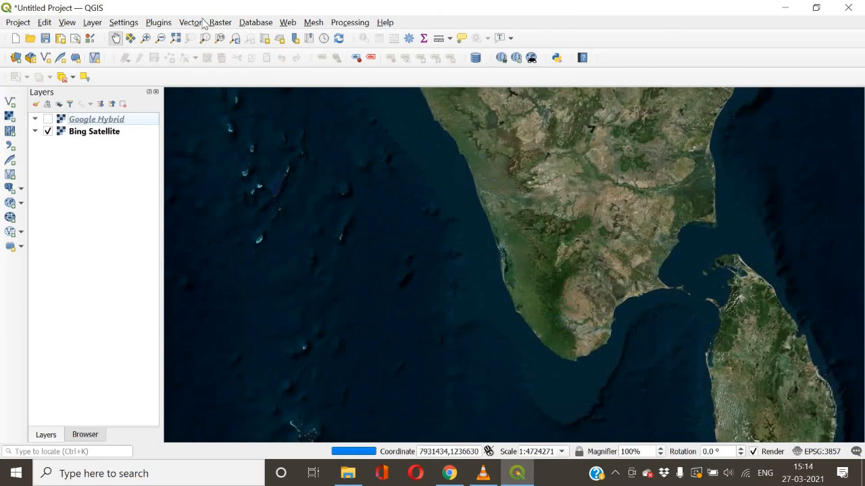
pyautogui.click(288, 22)
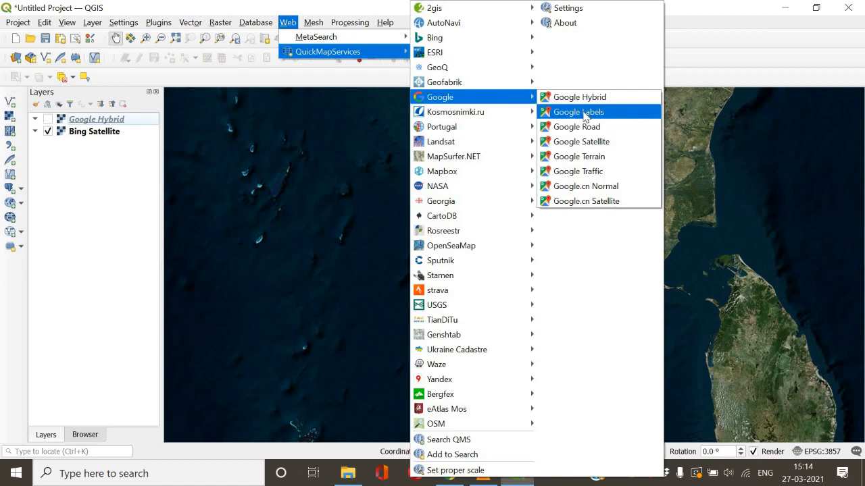
pyautogui.moveTo(440, 97)
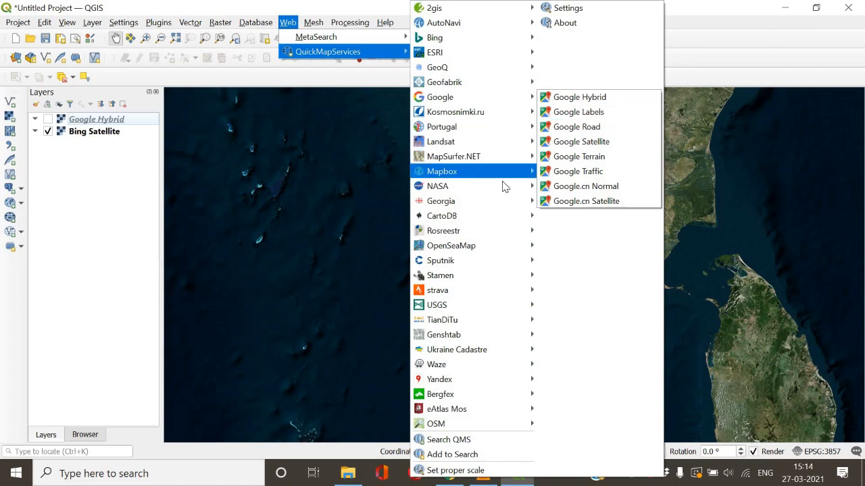
pyautogui.moveTo(473, 186)
pyautogui.click(487, 155)
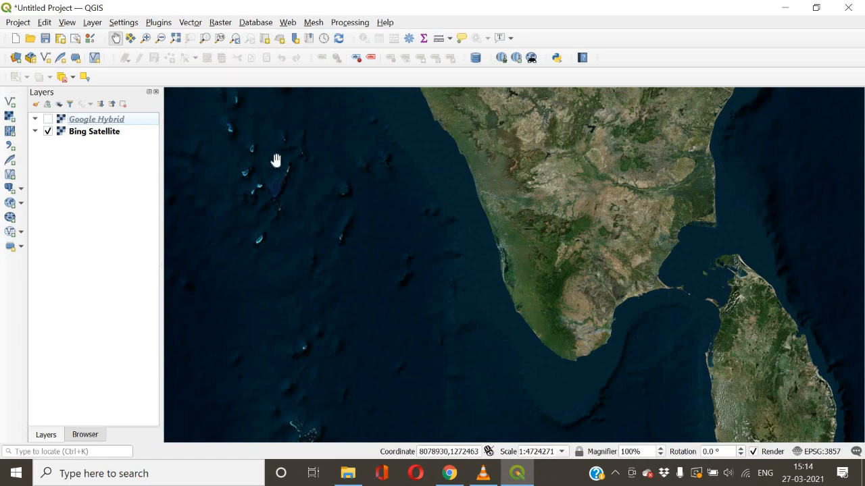
# - Create a new print layout with an automatic title and maximize its window
pyautogui.click(60, 38)
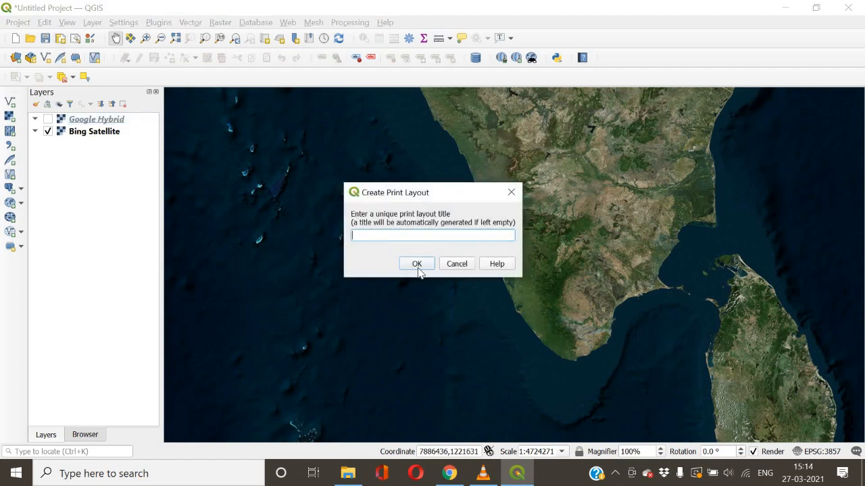
pyautogui.click(417, 265)
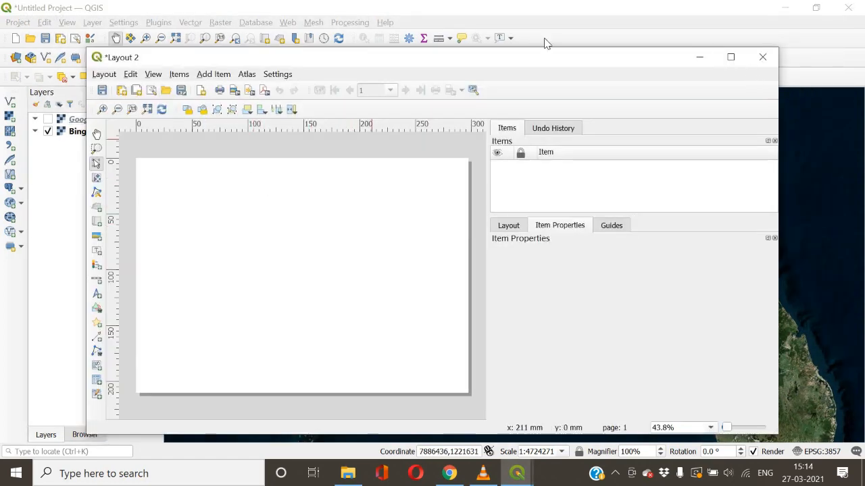
pyautogui.click(731, 56)
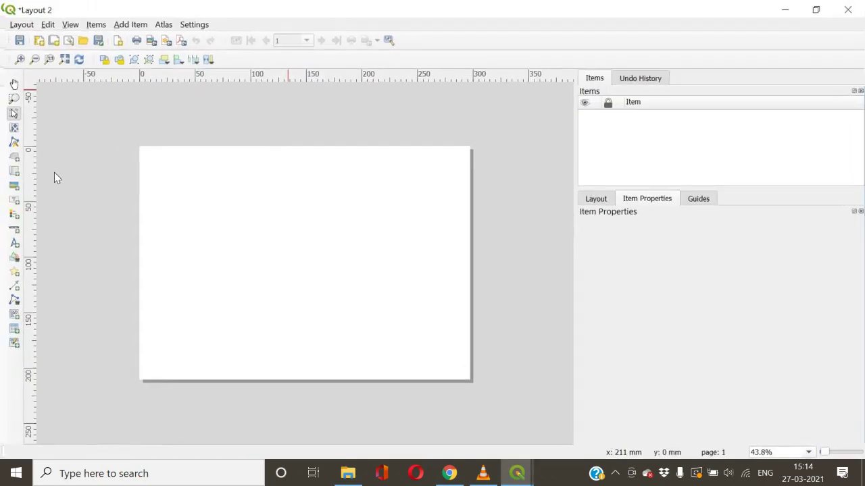
# - Draw a map item covering the whole page, showing Bing imagery of southern India
pyautogui.click(10, 174)
pyautogui.moveTo(136, 145); pyautogui.dragTo(221, 213)
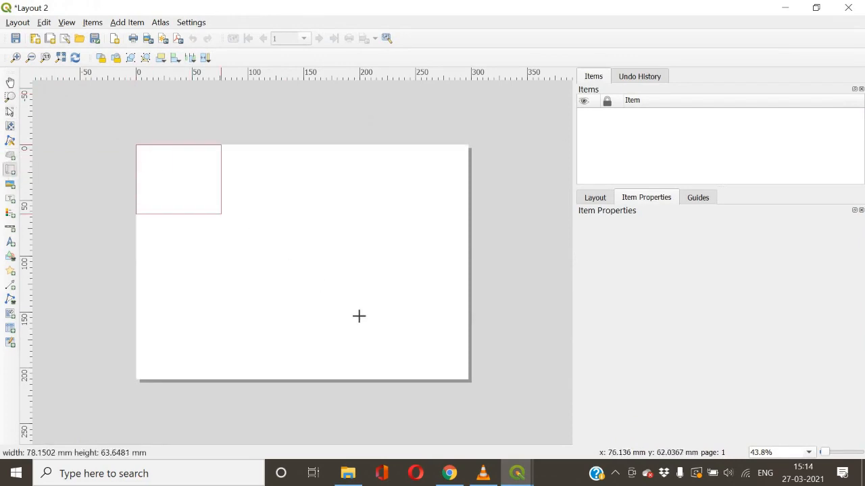
pyautogui.moveTo(359, 316); pyautogui.dragTo(467, 378)
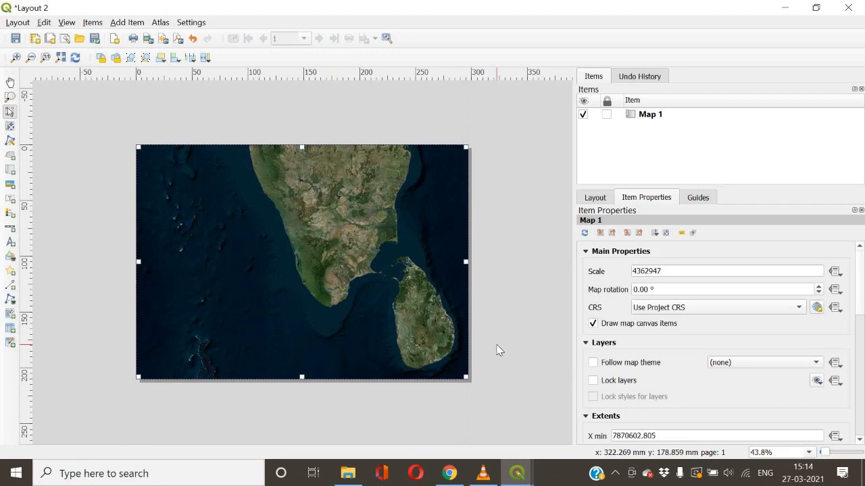